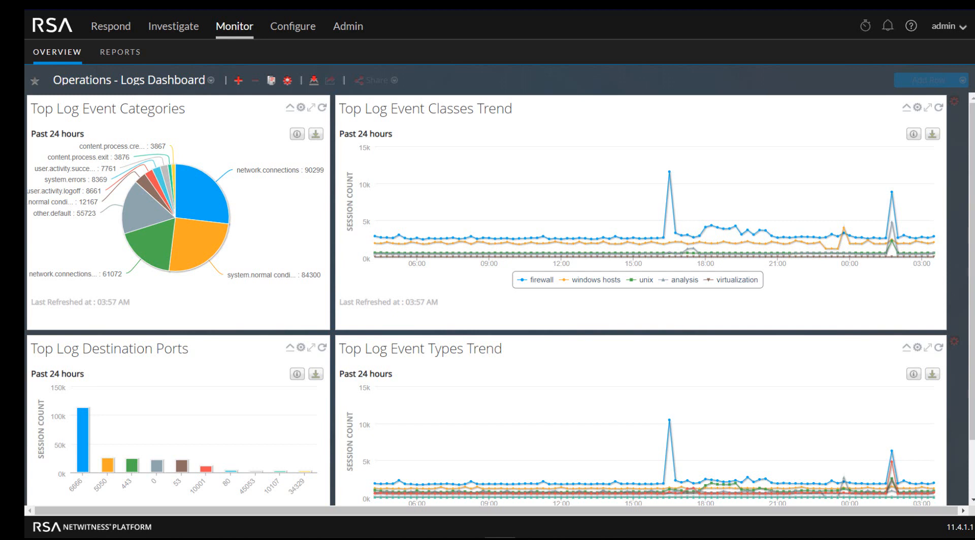
Leave the logs dashboard and go to the Admin Services list
mouse_move(409, 183)
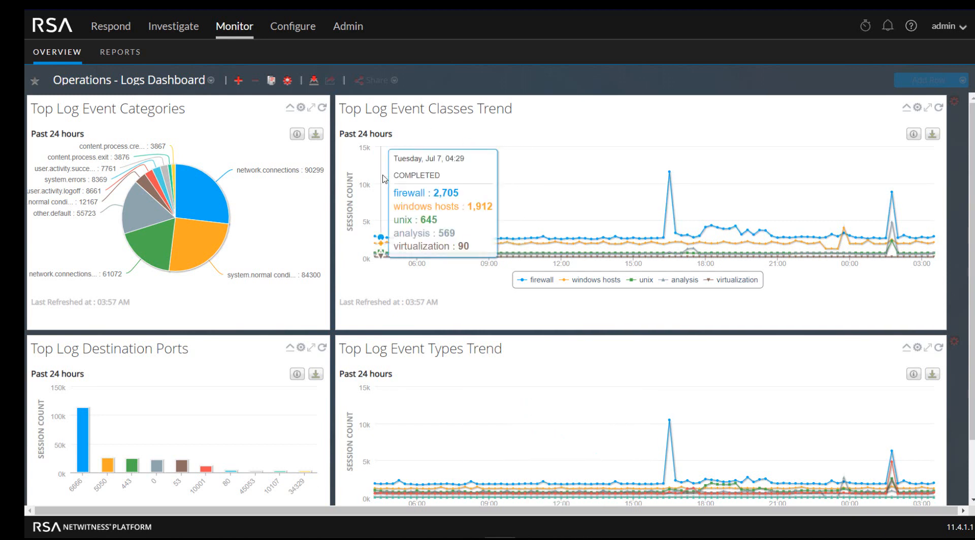
click(345, 27)
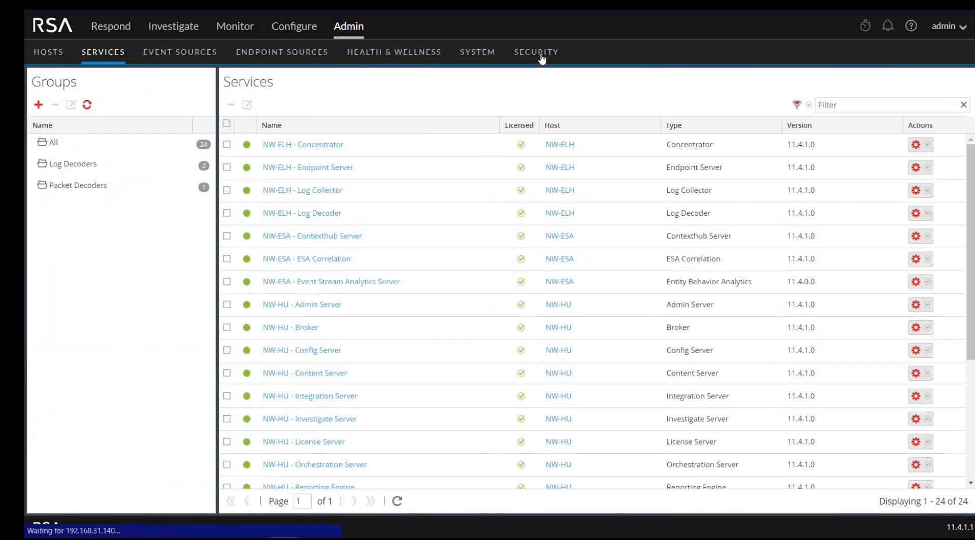
Go to Security > Users and start a new account in the Add User form
click(542, 60)
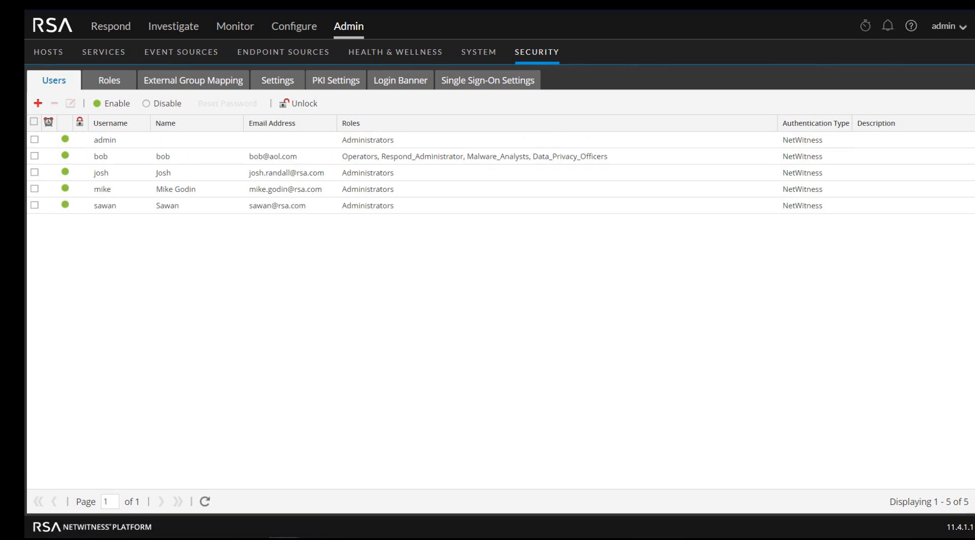
click(37, 105)
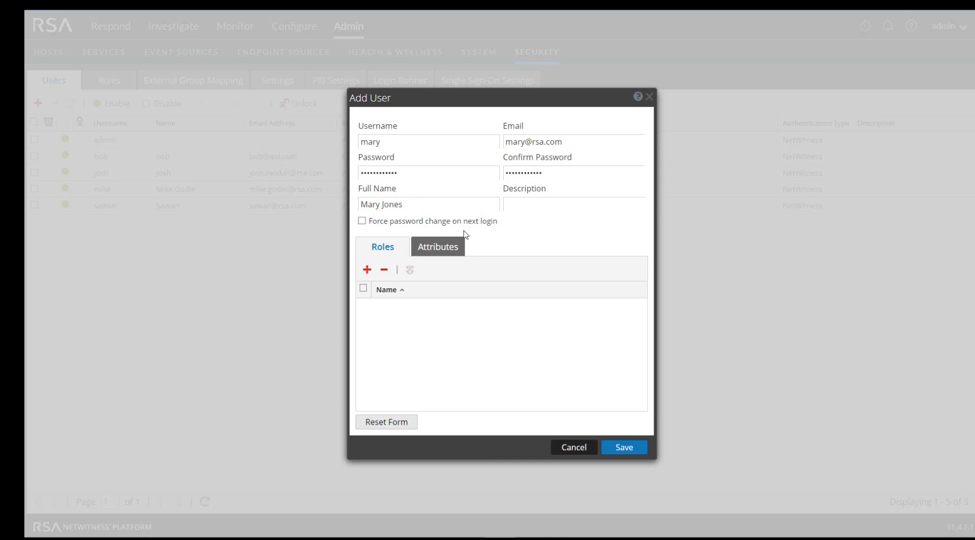
Assign the Analysts role to the new user account
click(367, 271)
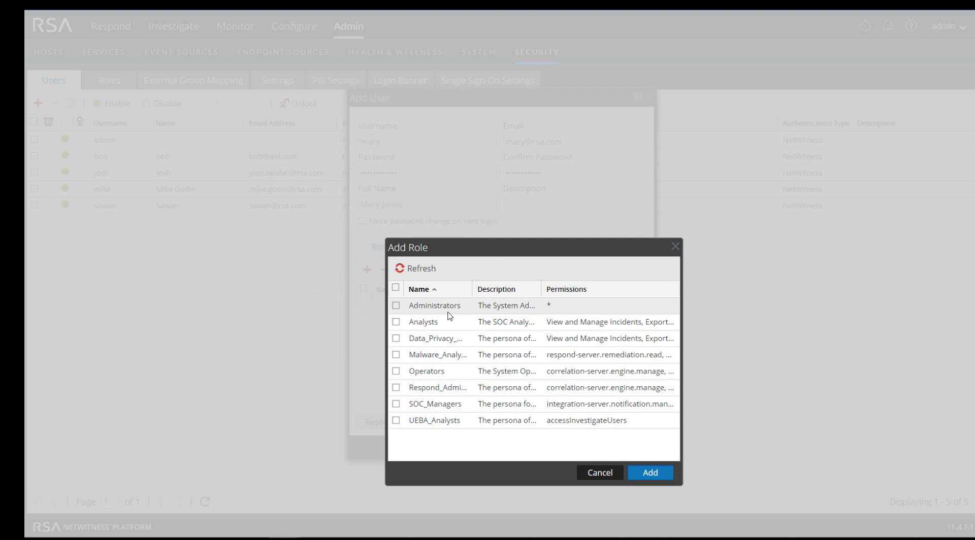
click(396, 321)
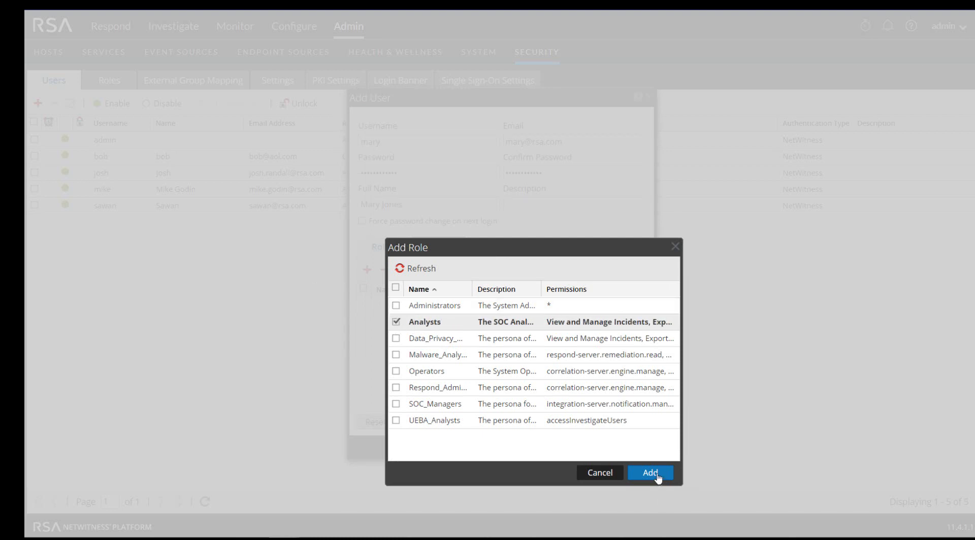
click(650, 473)
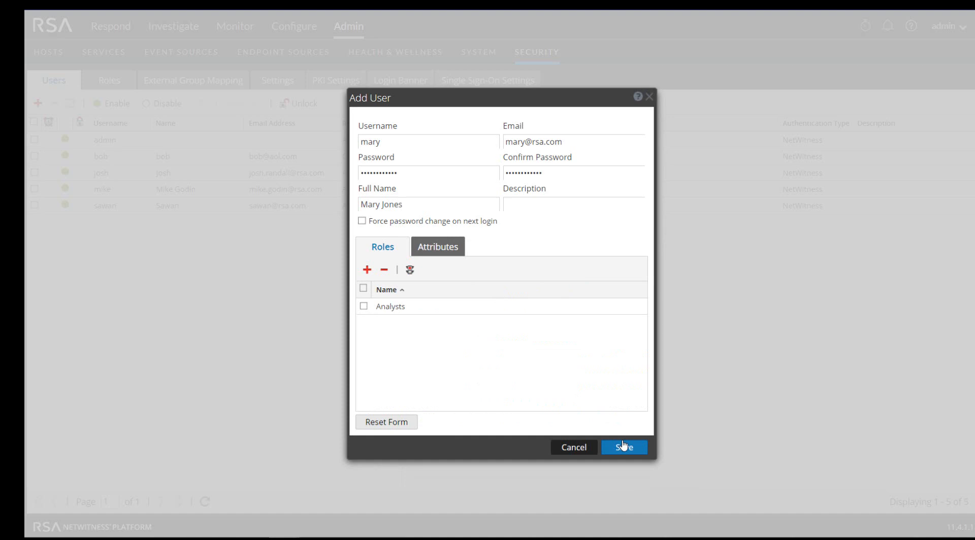
Set Core Query Prefix to device.type="windows" && device.type="paloaltonetworks" and save the user
click(436, 248)
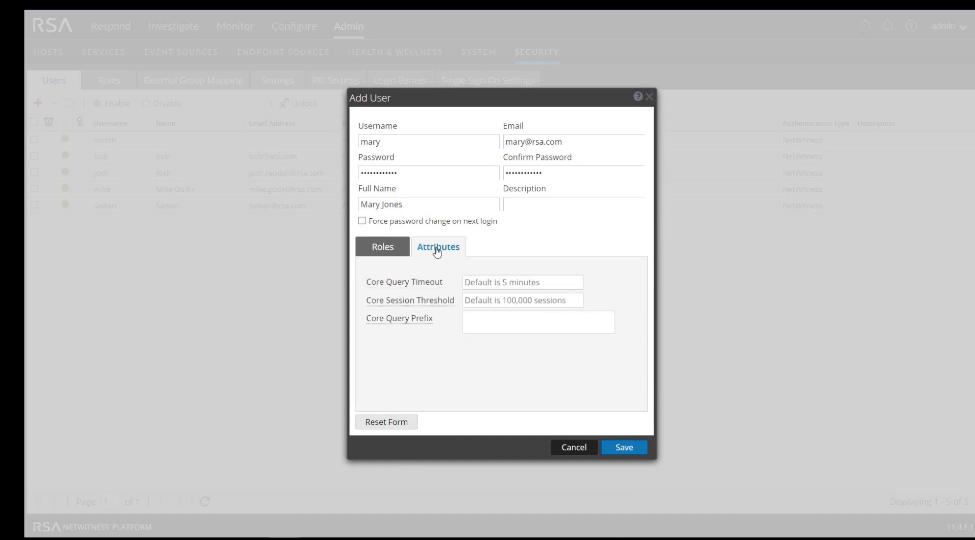
click(497, 320)
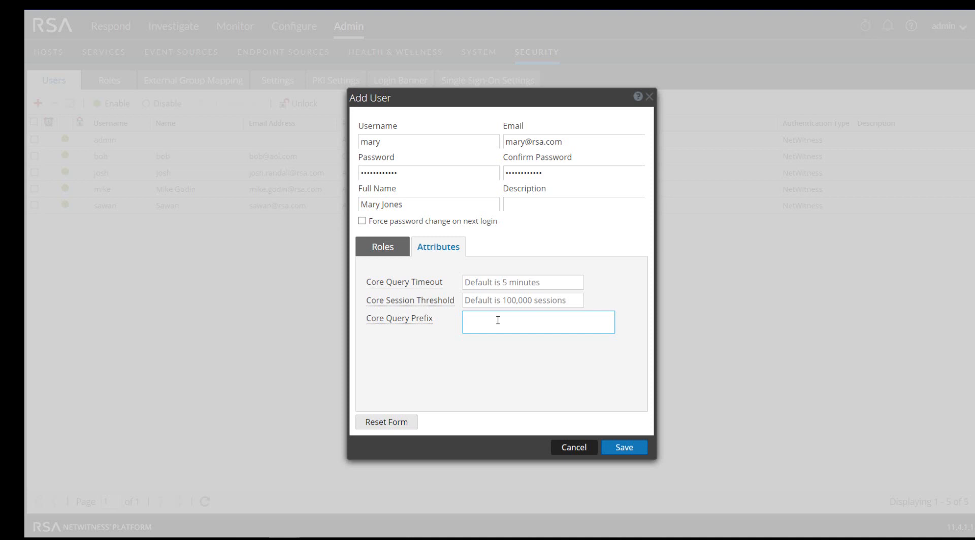
text(device.type="windows")
text(&&)
text(device.type="paloaltonetworks")
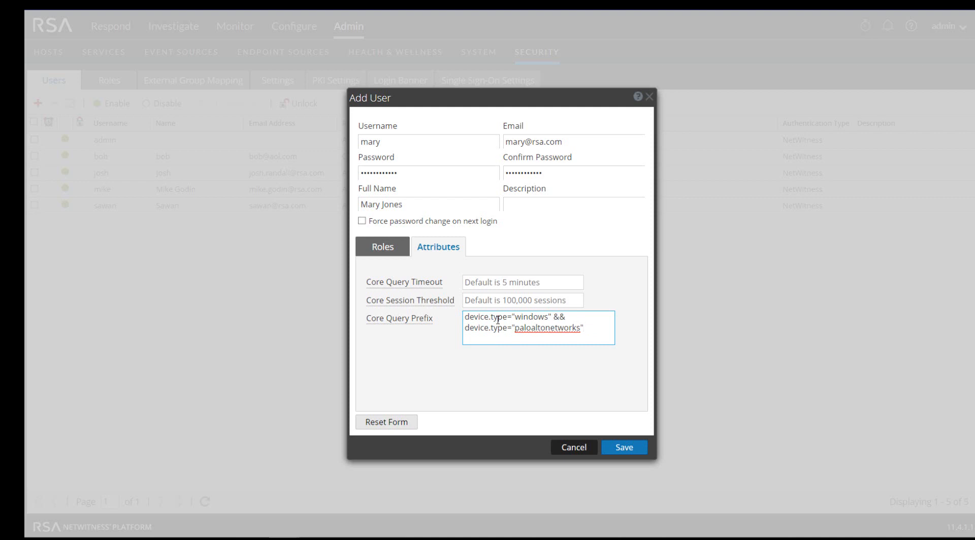
click(625, 448)
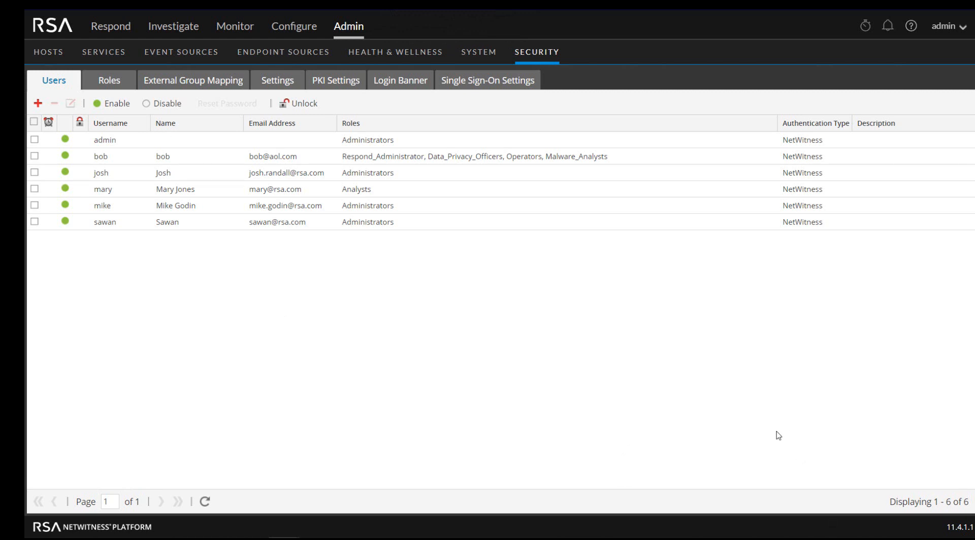
In the security Settings, start a new Active Directory configuration
click(280, 83)
scroll(314, 364, down, 10)
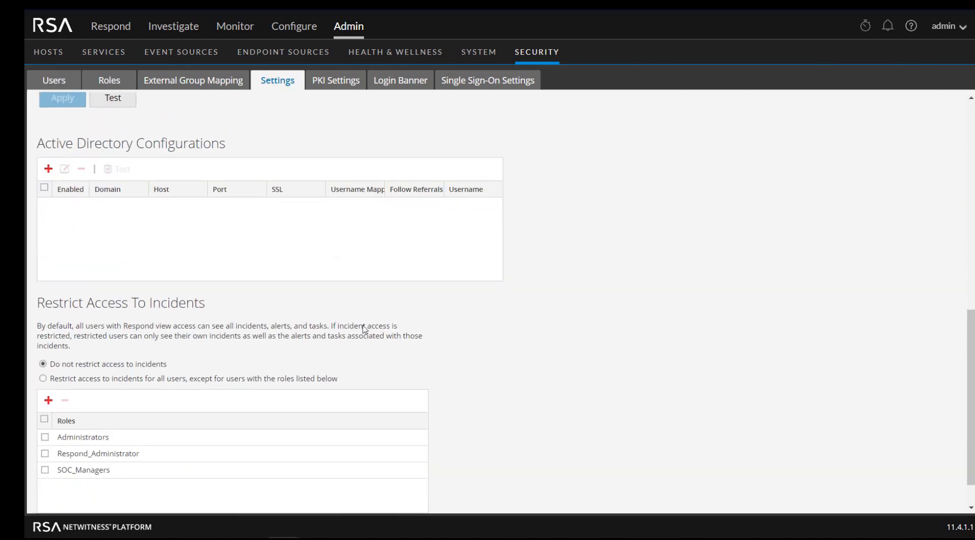
scroll(317, 274, up, 2)
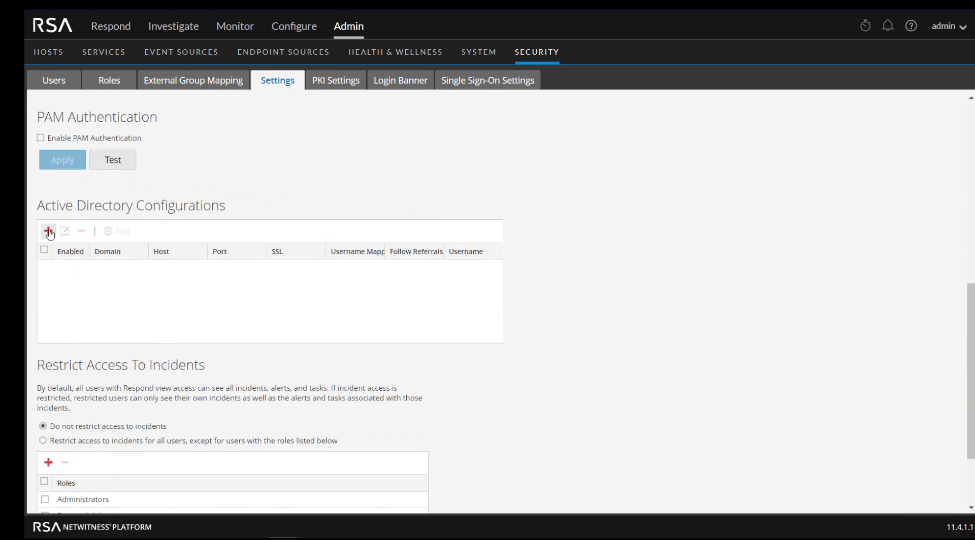
click(49, 232)
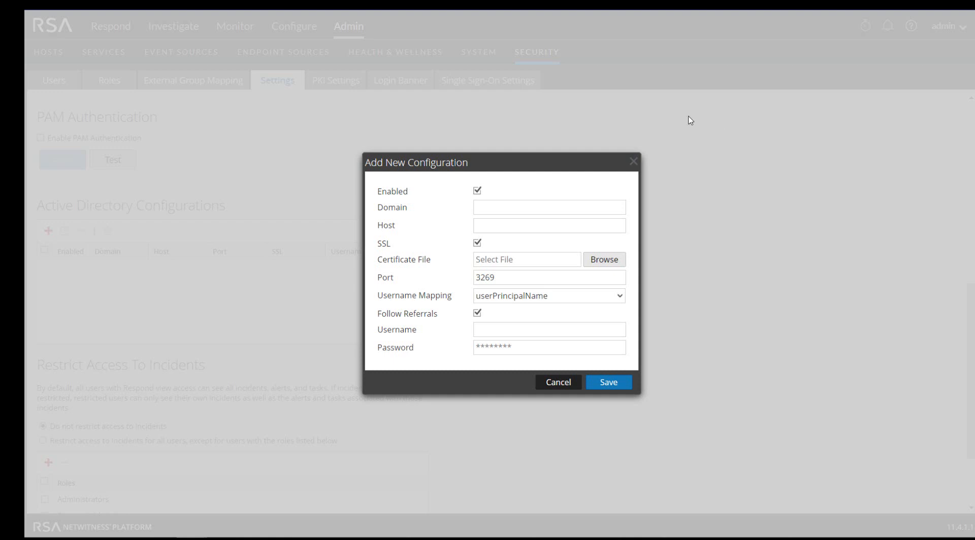
Save an AD configuration for dsnetworking.com on port 3268, SSL off, bind user administrator
click(506, 205)
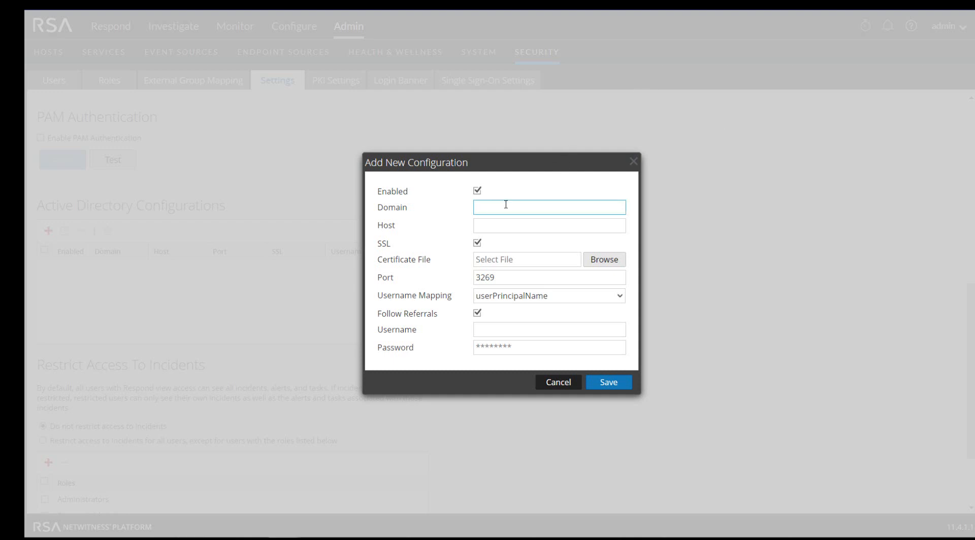
text(dsnetworking.com)
click(522, 225)
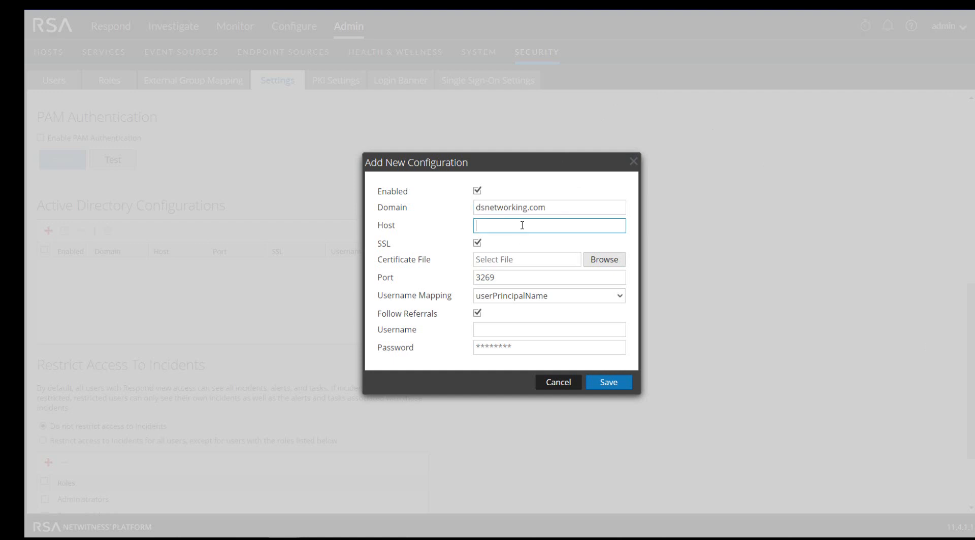
text(ex-2008.dsnetworking.com)
click(478, 244)
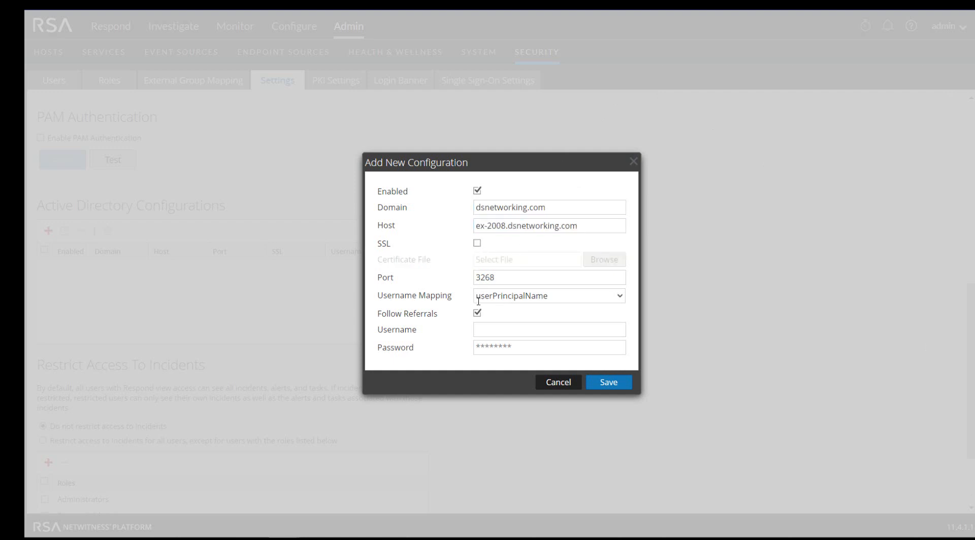
click(498, 330)
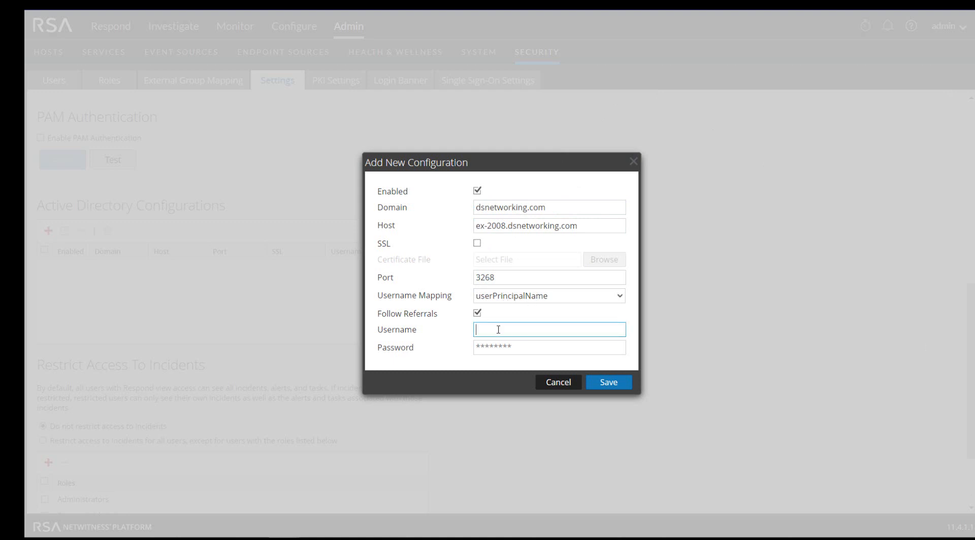
text(administrator)
click(510, 348)
text(••••••••••••)
click(604, 386)
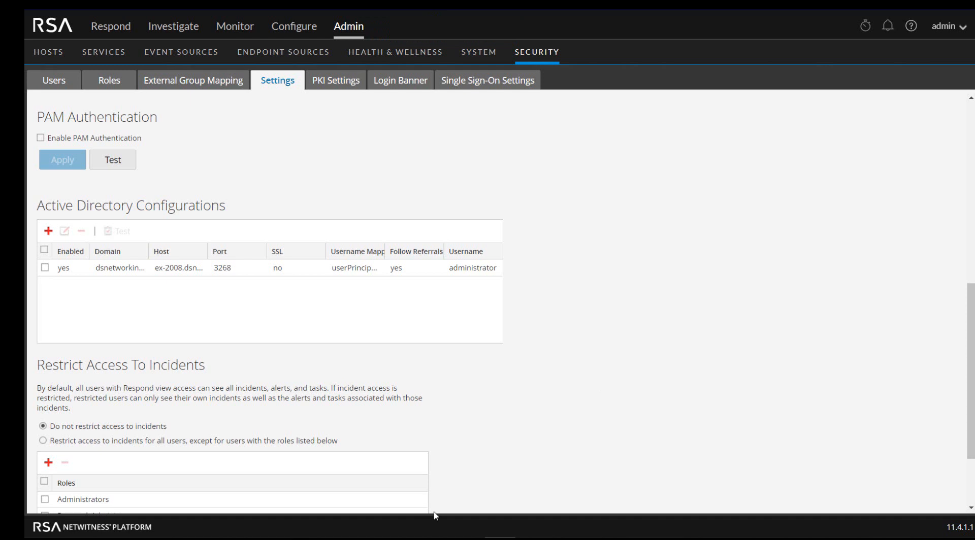
Test the dsnetworking.com AD connection, then go to External Group Mapping
click(45, 268)
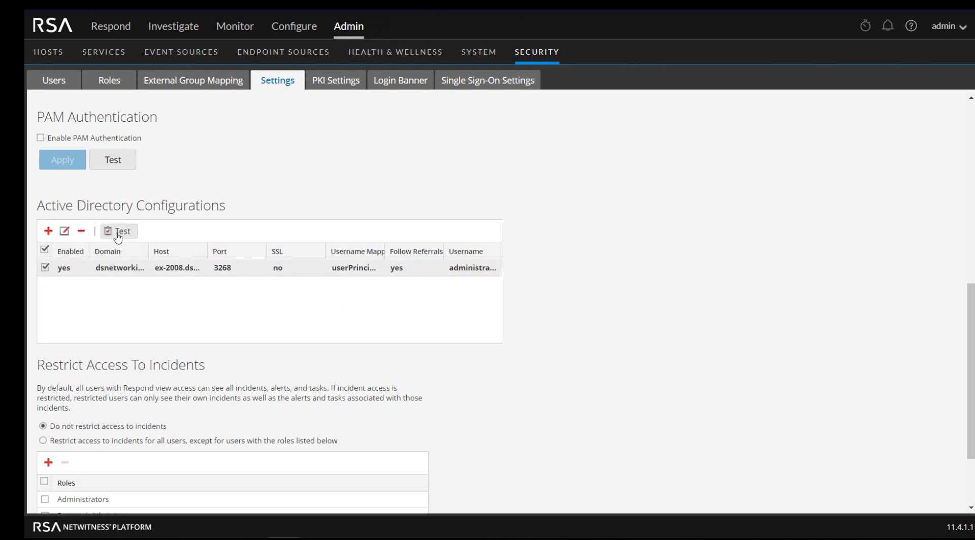
click(117, 233)
click(182, 85)
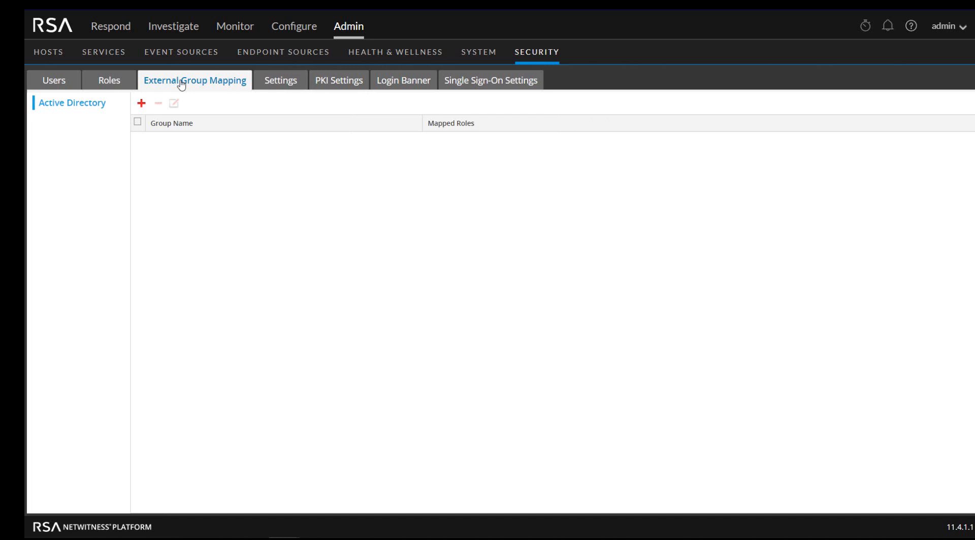
Start a new group mapping and pick the AD group netwitness from a search
click(141, 104)
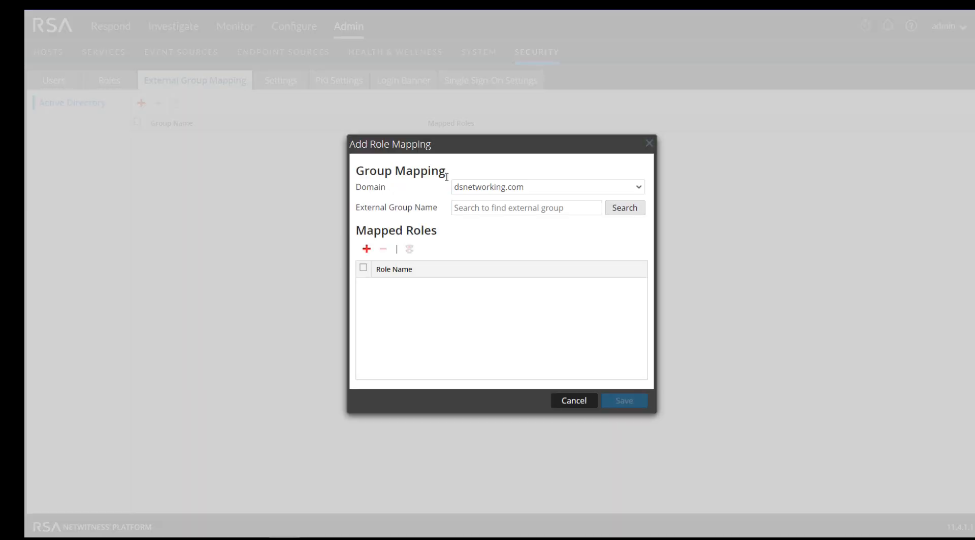
click(634, 214)
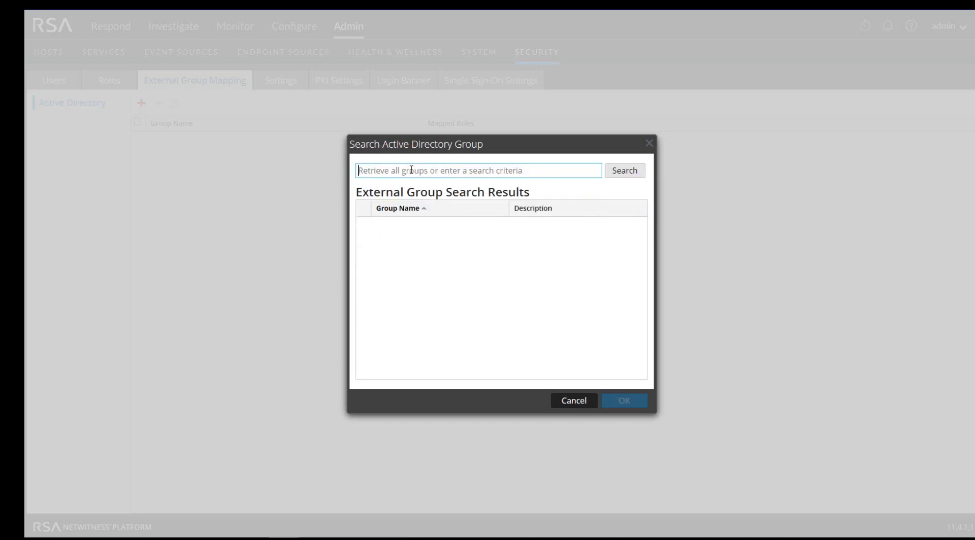
text(netwitness)
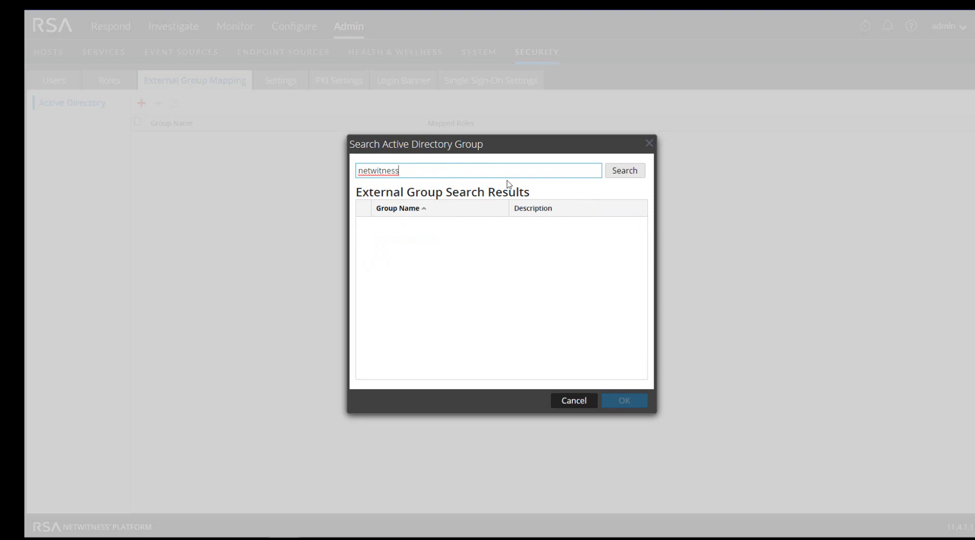
click(625, 176)
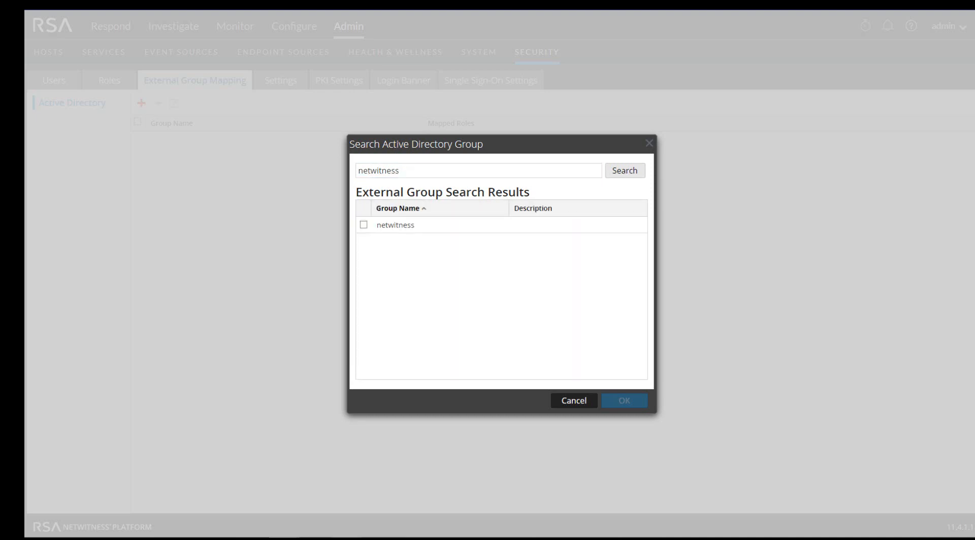
click(385, 227)
click(623, 402)
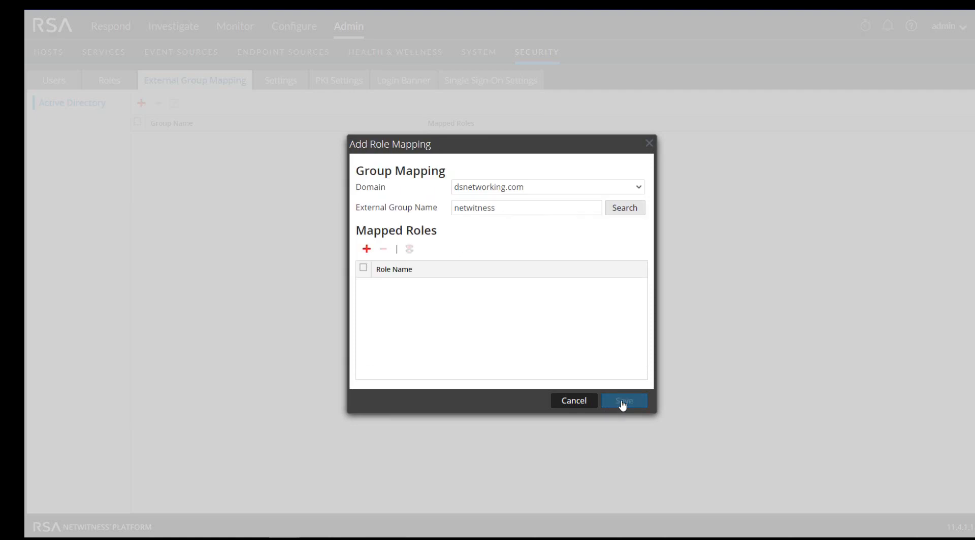
Map netwitness to the Administrators role, save, and return to the Users list
click(367, 250)
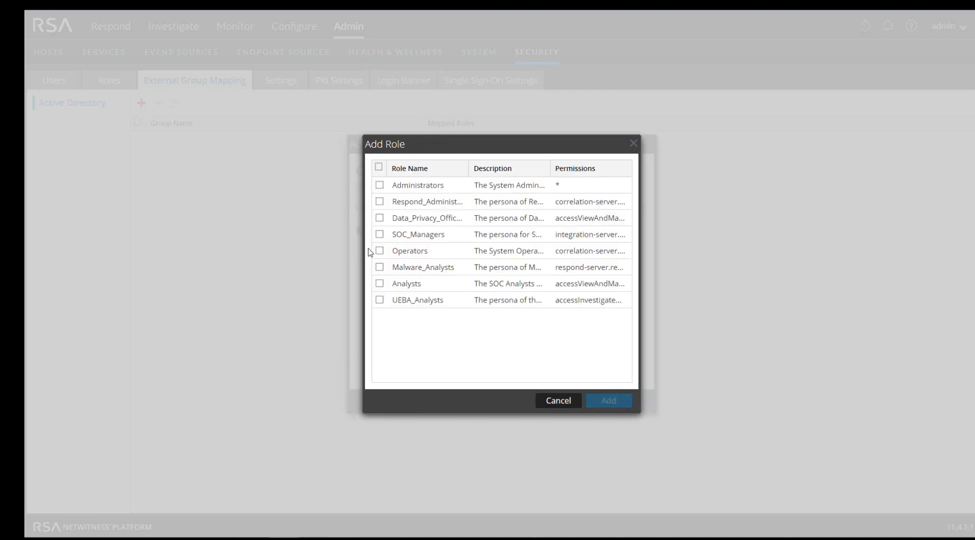
click(417, 186)
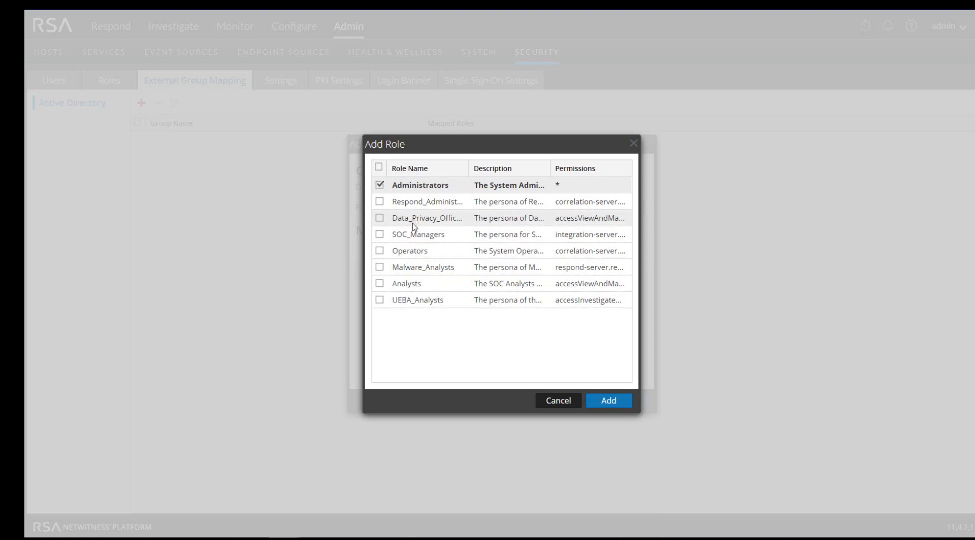
click(617, 404)
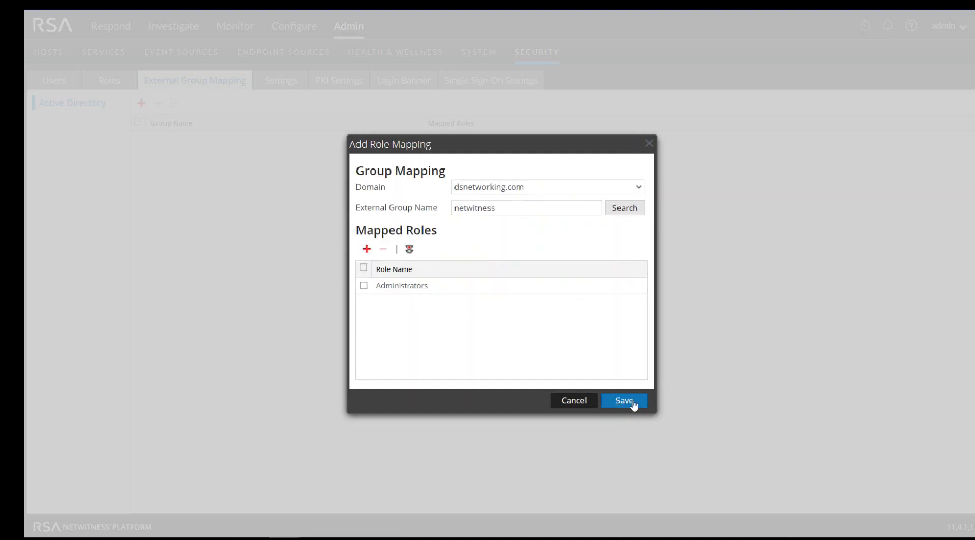
click(631, 404)
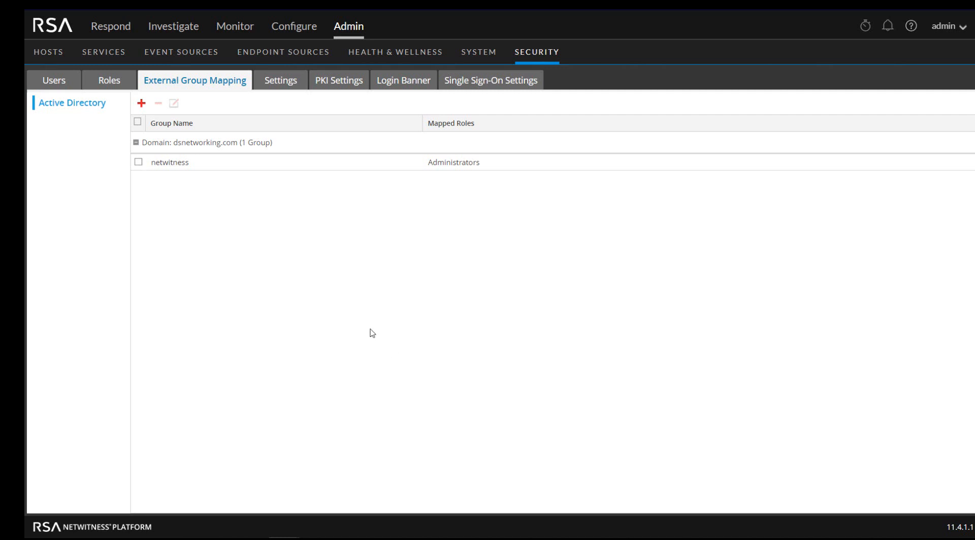
click(55, 81)
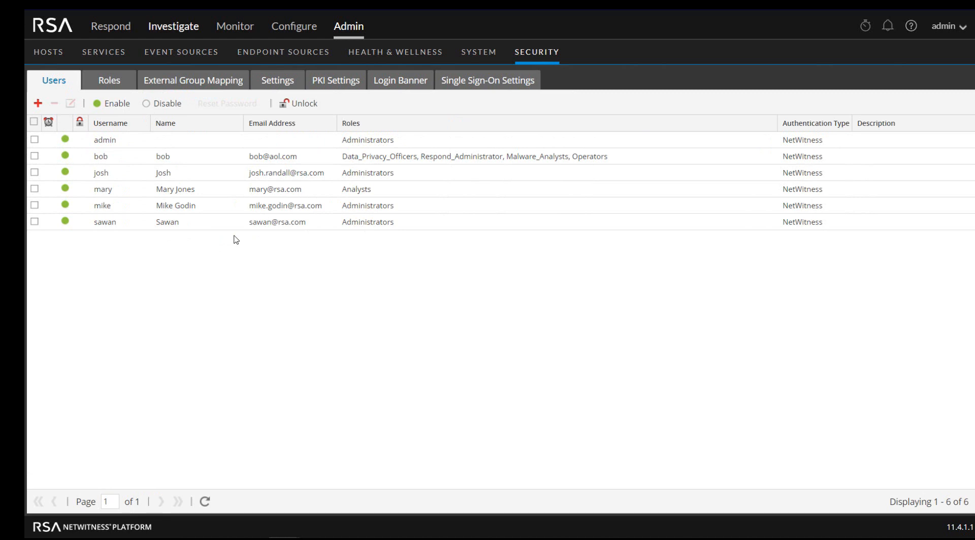
click(37, 104)
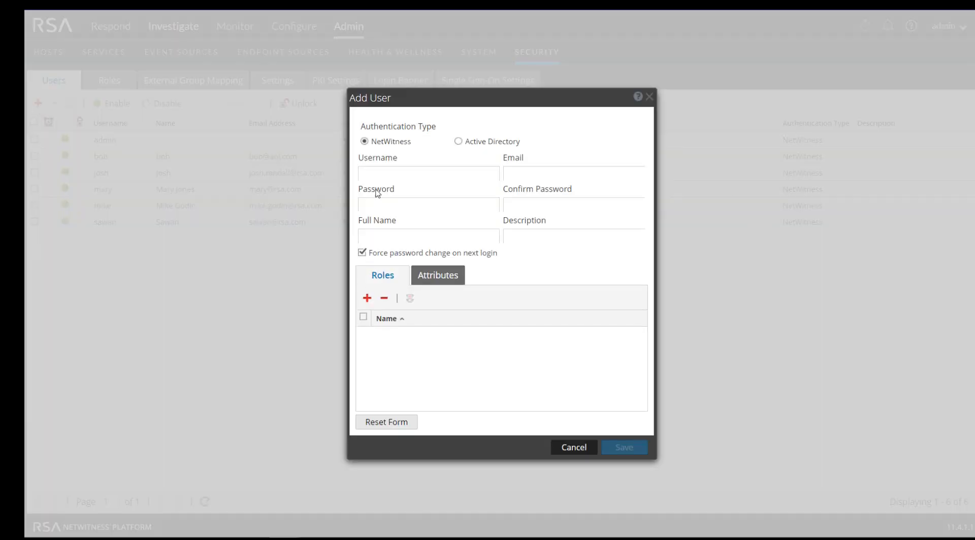
click(459, 141)
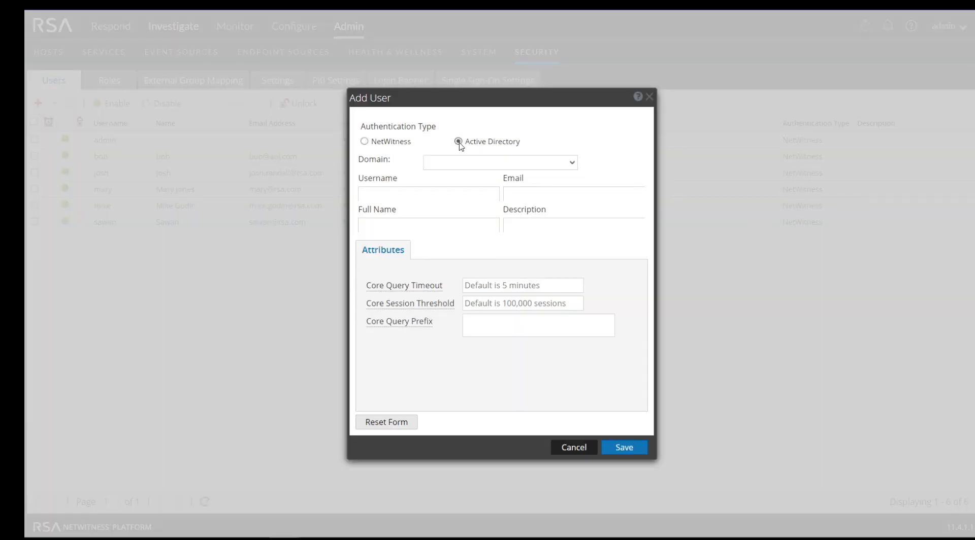
click(490, 164)
click(470, 182)
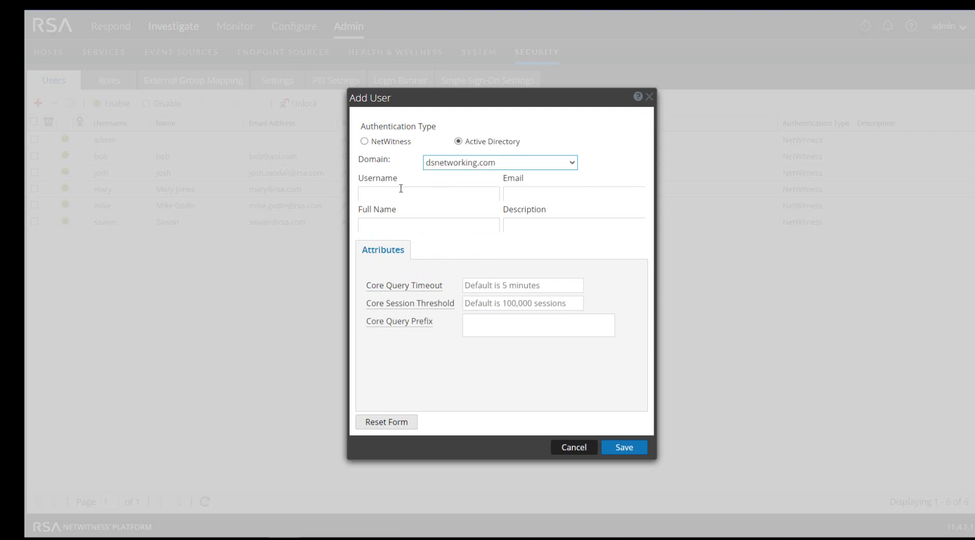
click(366, 192)
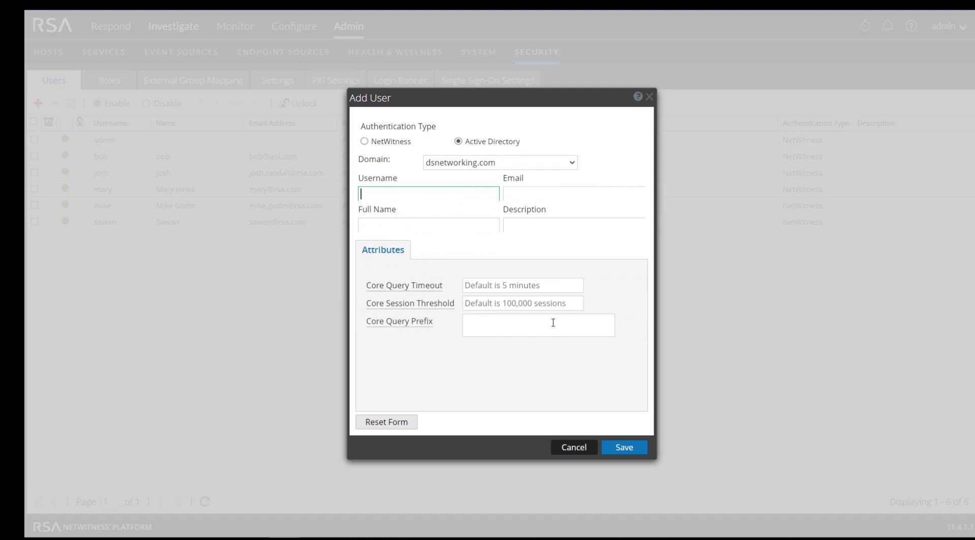
click(573, 448)
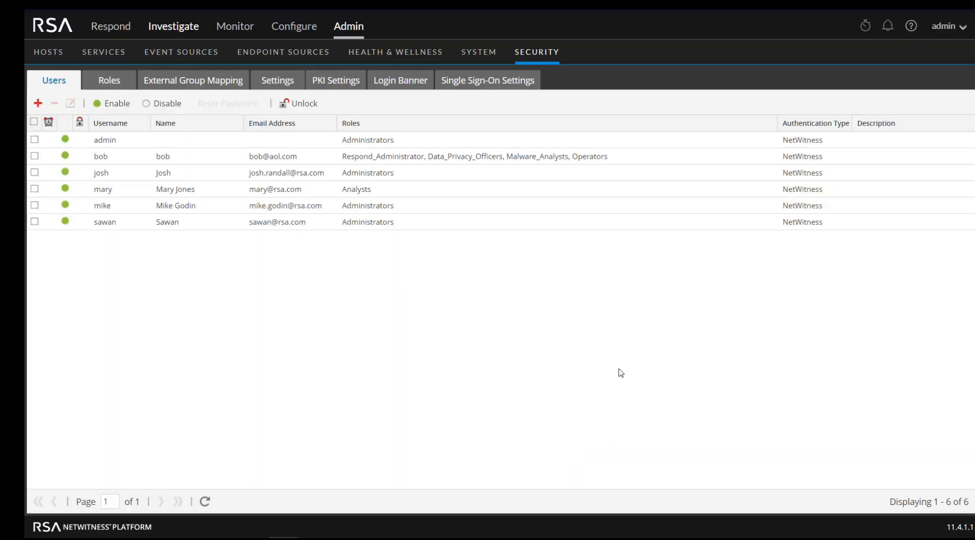